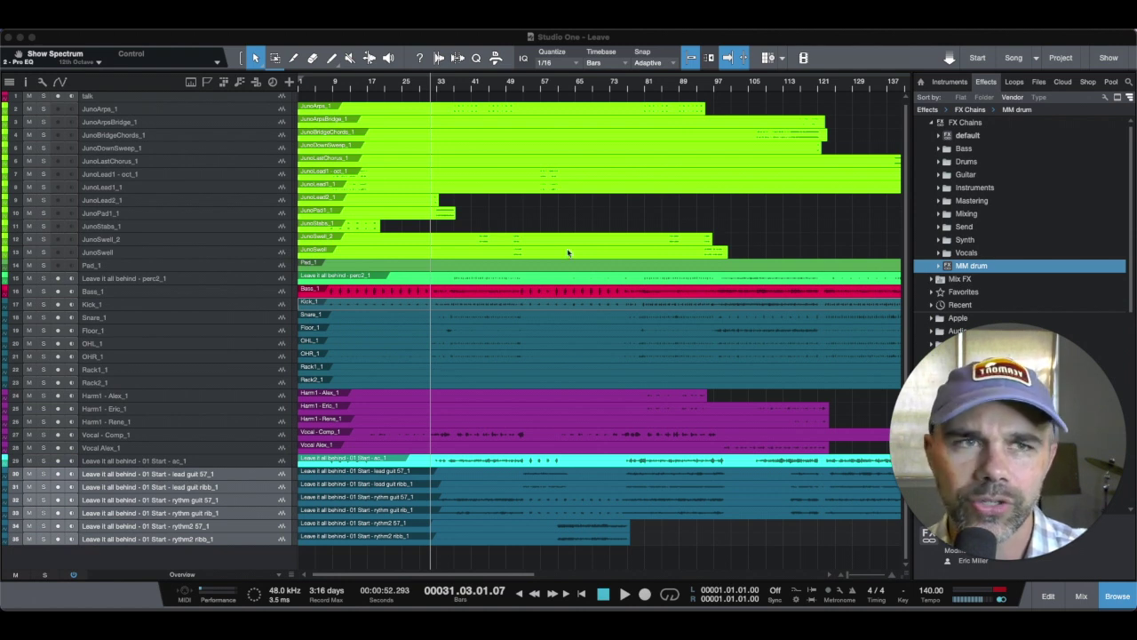
Create a new song from the Empty Song template, keeping the 48.0 kHz, 24 Bit and 108 BPM settings.
{"action": "left_click", "coordinate": [977, 56]}
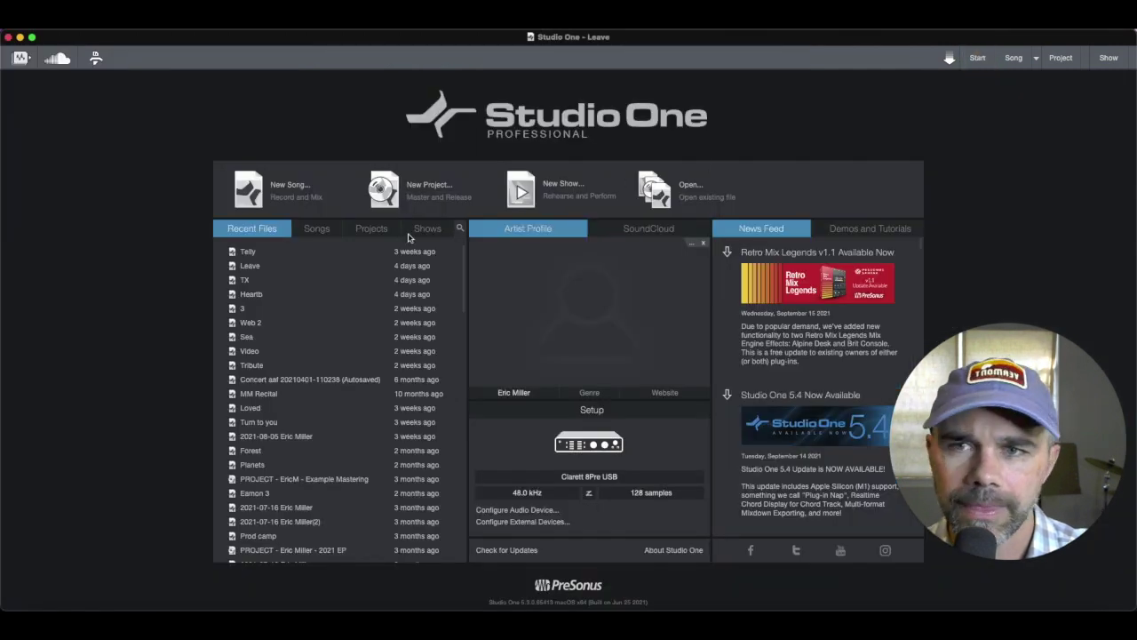
{"action": "left_click", "coordinate": [278, 186]}
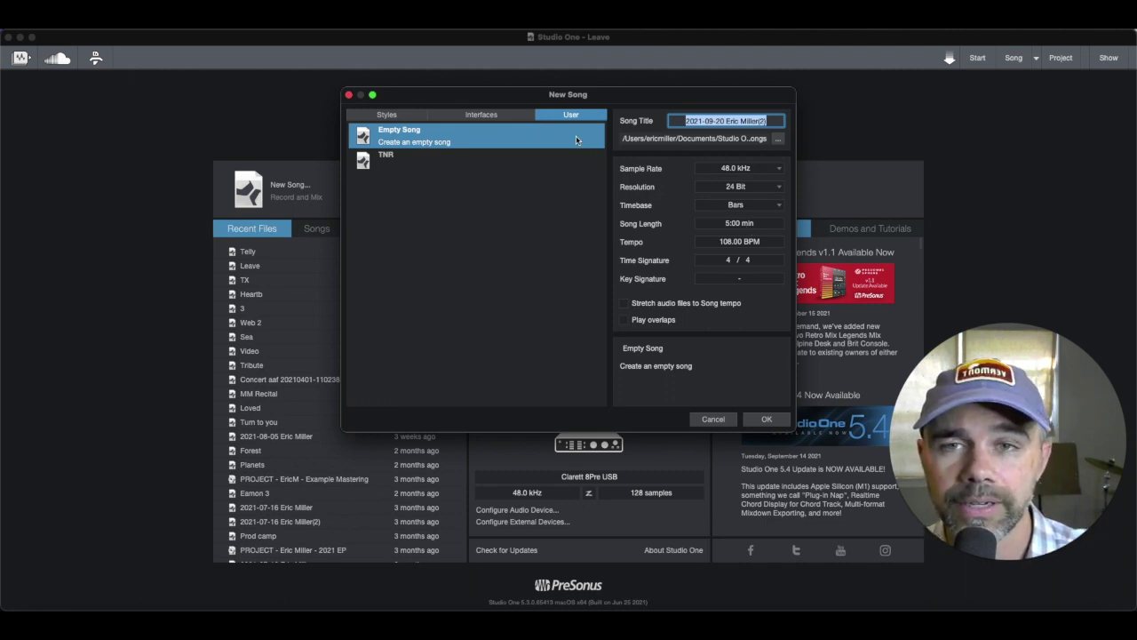
{"action": "left_click", "coordinate": [766, 419]}
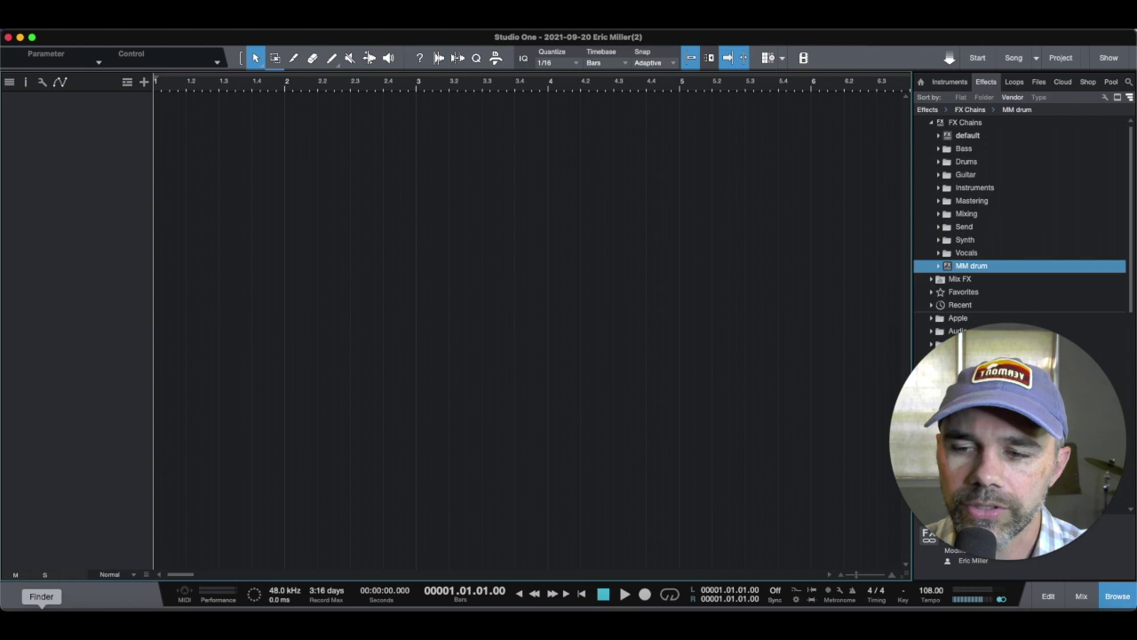
Switch to Finder, look through the folders on the Audio drive, and close the Finder window.
{"action": "left_click", "coordinate": [41, 622]}
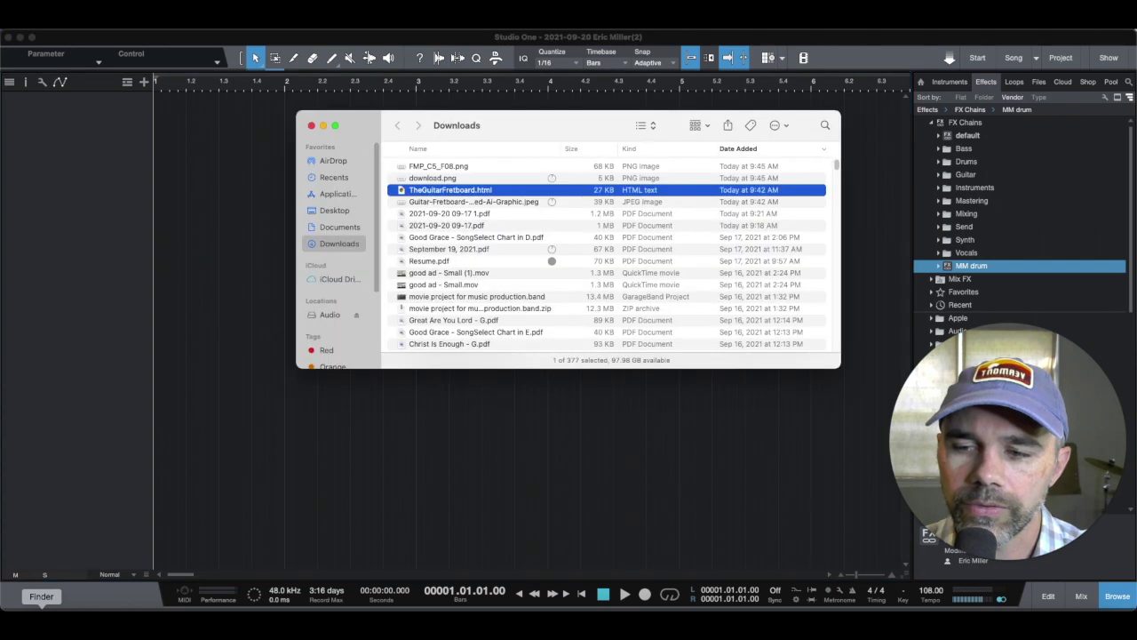
{"action": "left_click", "coordinate": [330, 314]}
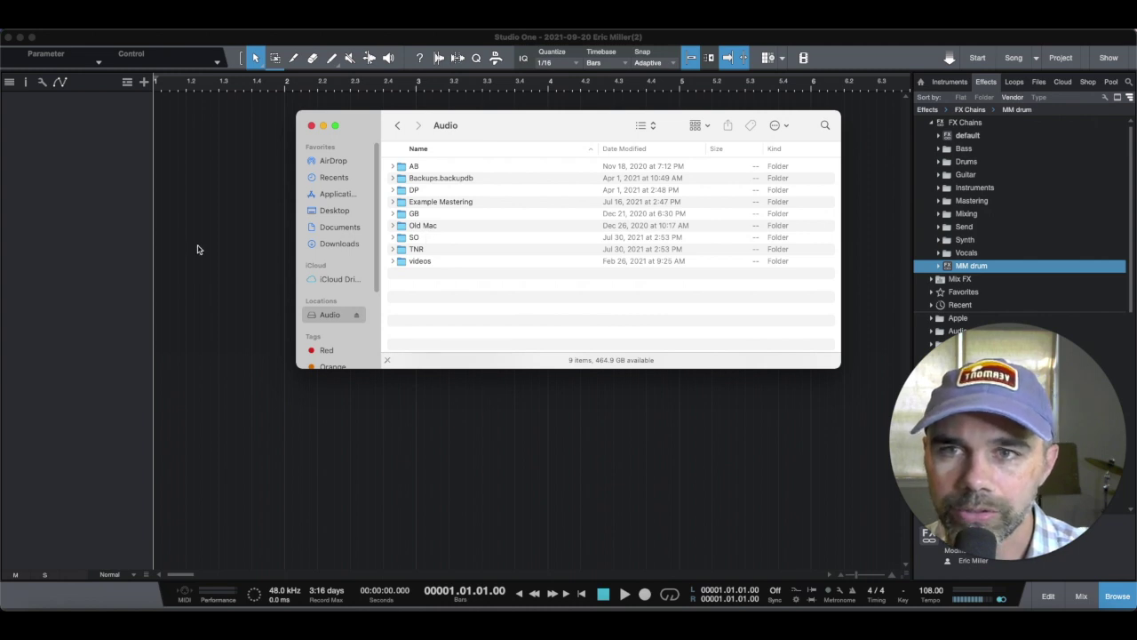
{"action": "left_click", "coordinate": [312, 126]}
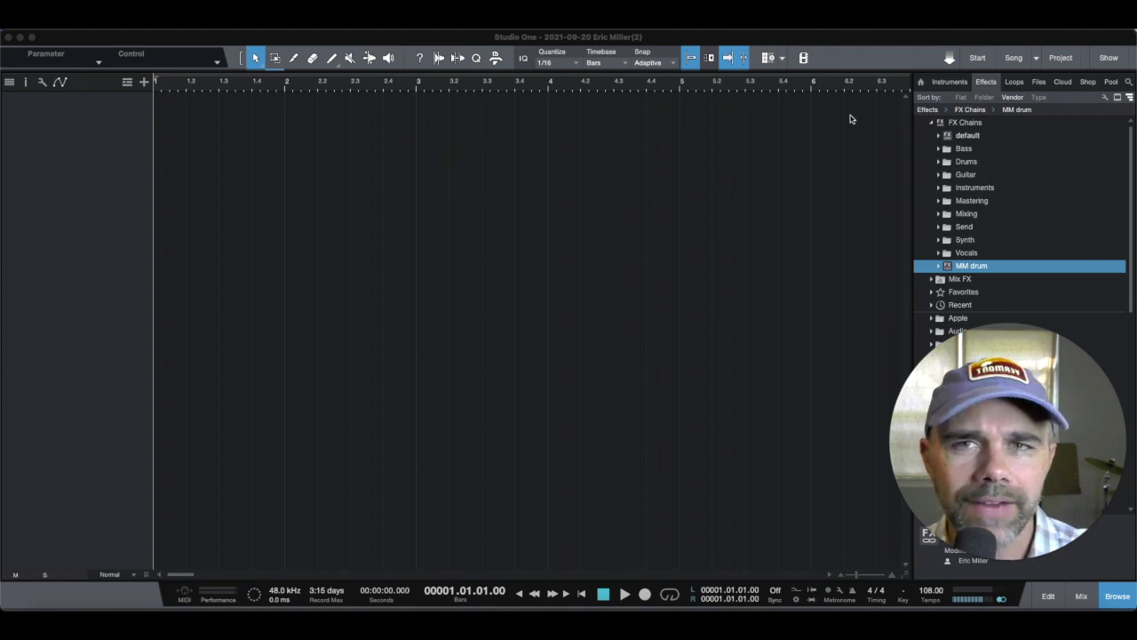
Switch to the open song Leave and move the Bass_1 track above the perc2_1 track.
{"action": "left_click", "coordinate": [1035, 58]}
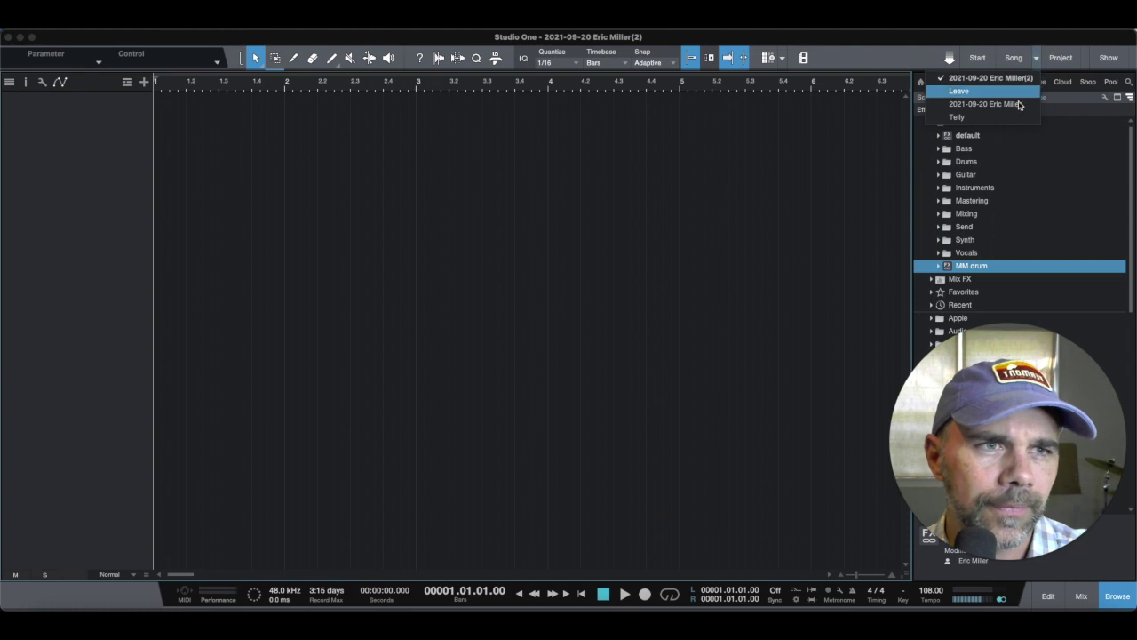
{"action": "left_click", "coordinate": [1022, 92]}
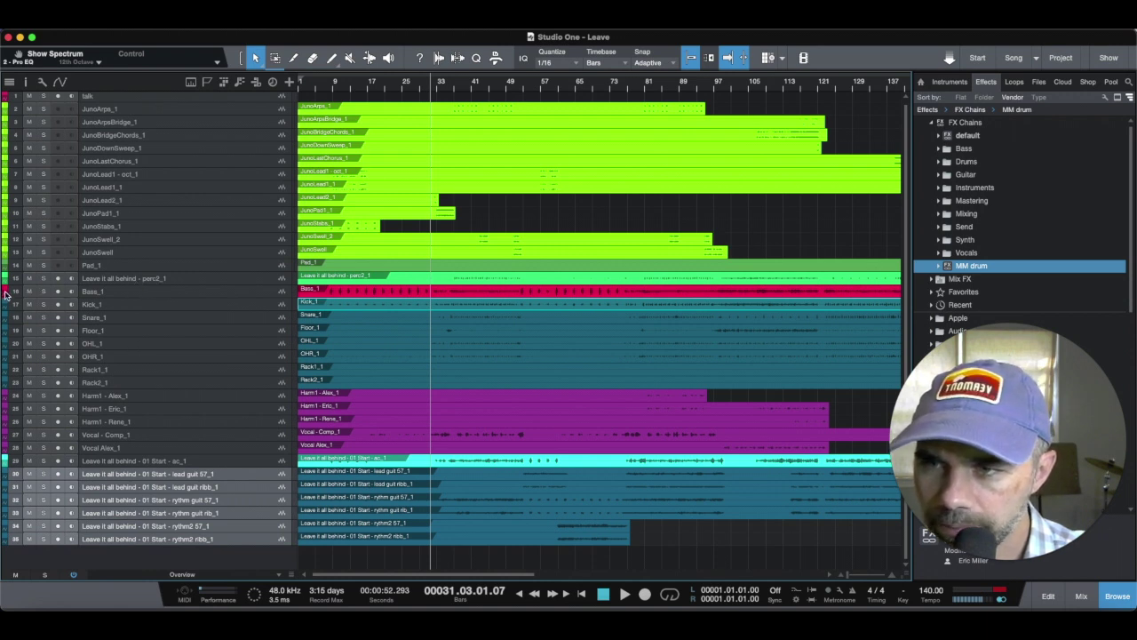
{"action": "left_click_drag", "start_coordinate": [108, 293], "coordinate": [111, 269]}
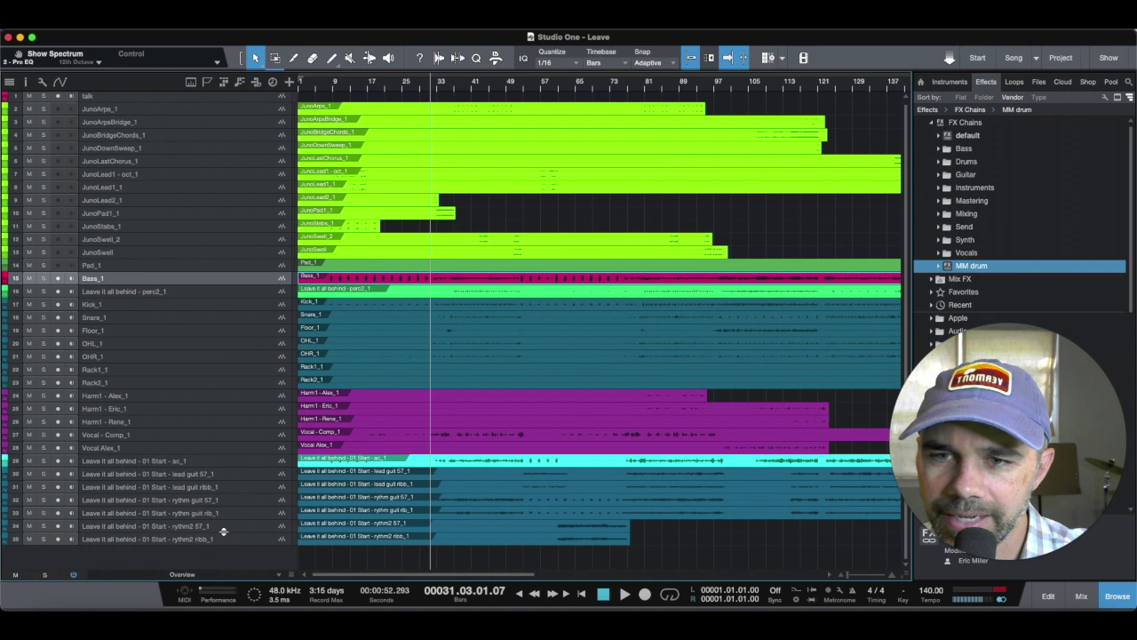
Color all the drum tracks from Kick_1 through Rack2_1 dark red.
{"action": "left_click", "coordinate": [156, 305]}
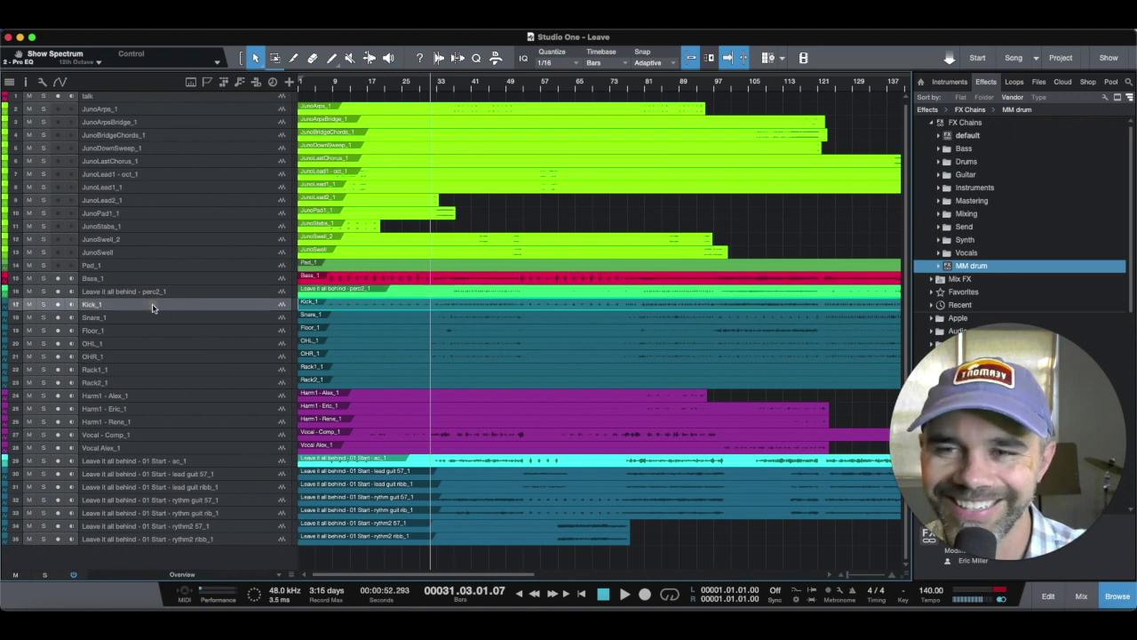
{"action": "left_click", "coordinate": [151, 382], "text": "shift"}
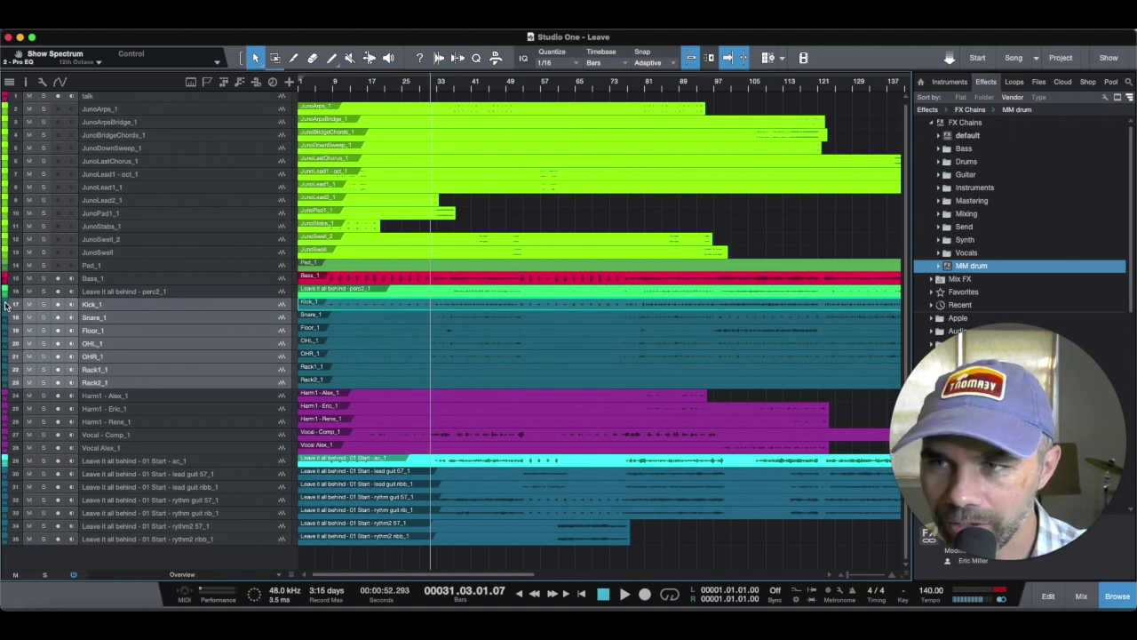
{"action": "left_click", "coordinate": [7, 307]}
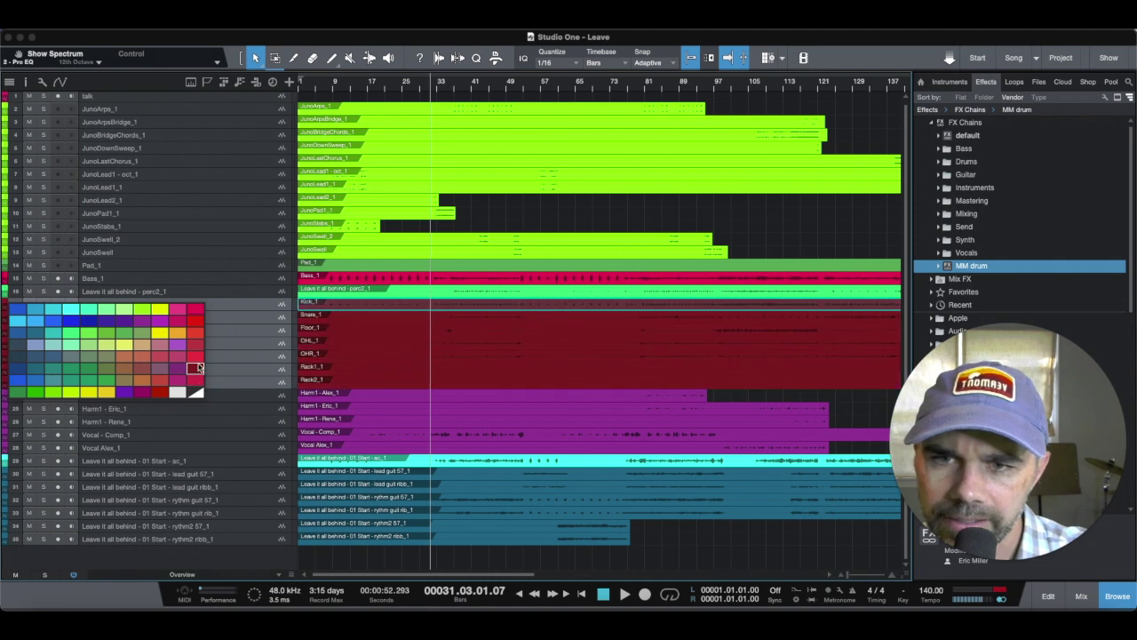
{"action": "left_click", "coordinate": [197, 367]}
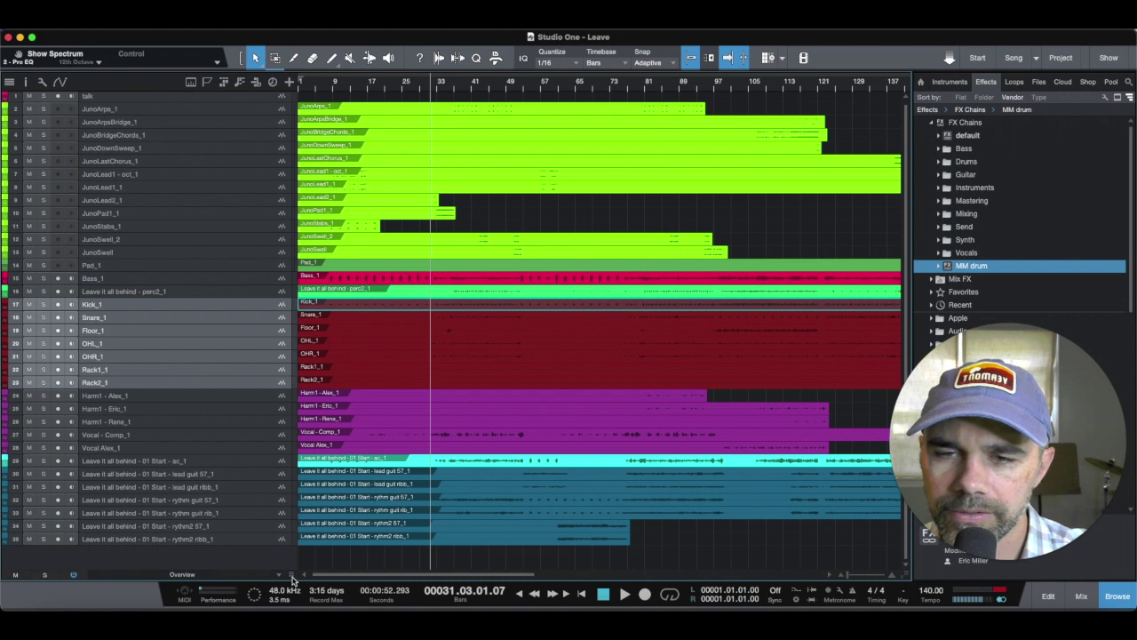
Set the track height to Tiny and show the mixing console with wide channel strips.
{"action": "left_click_drag", "start_coordinate": [293, 579], "coordinate": [291, 552]}
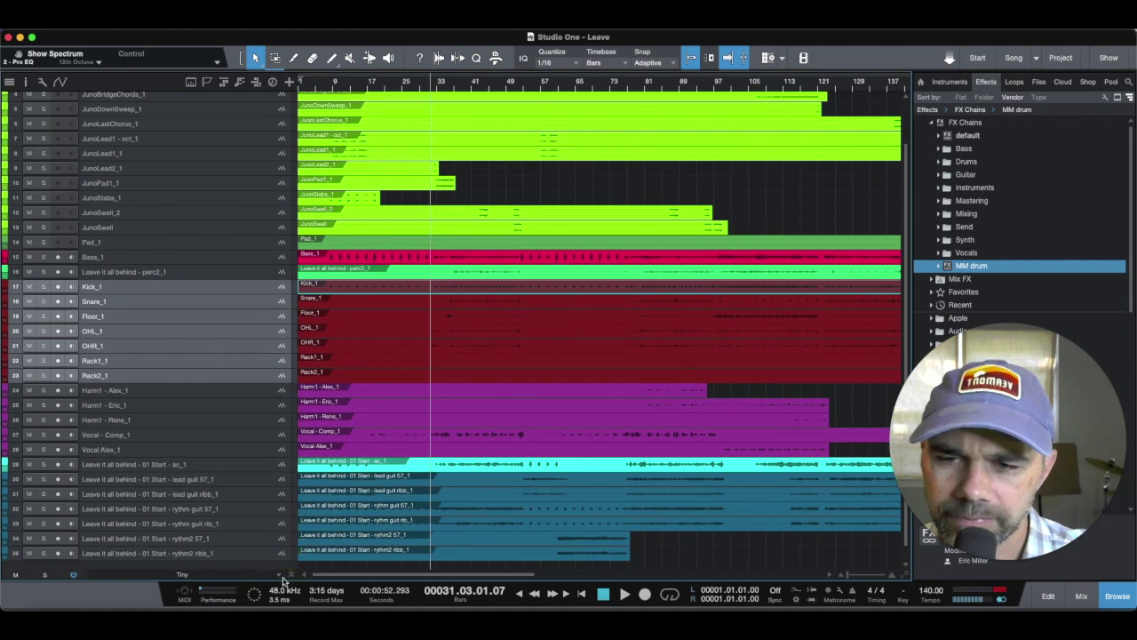
{"action": "key", "text": "F3"}
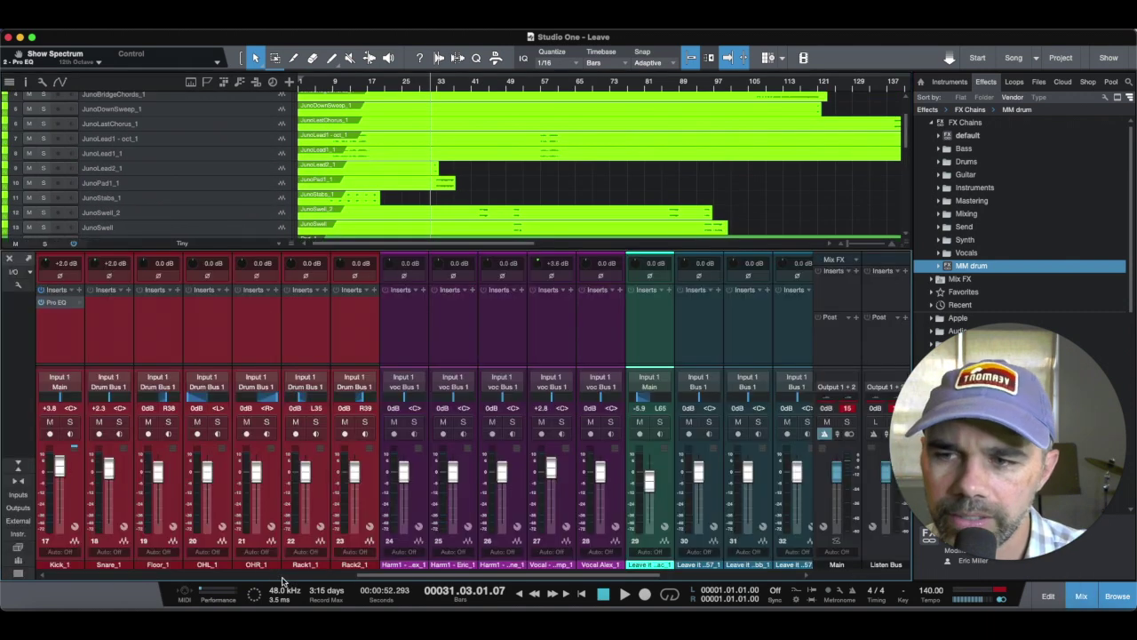
{"action": "left_click", "coordinate": [13, 478]}
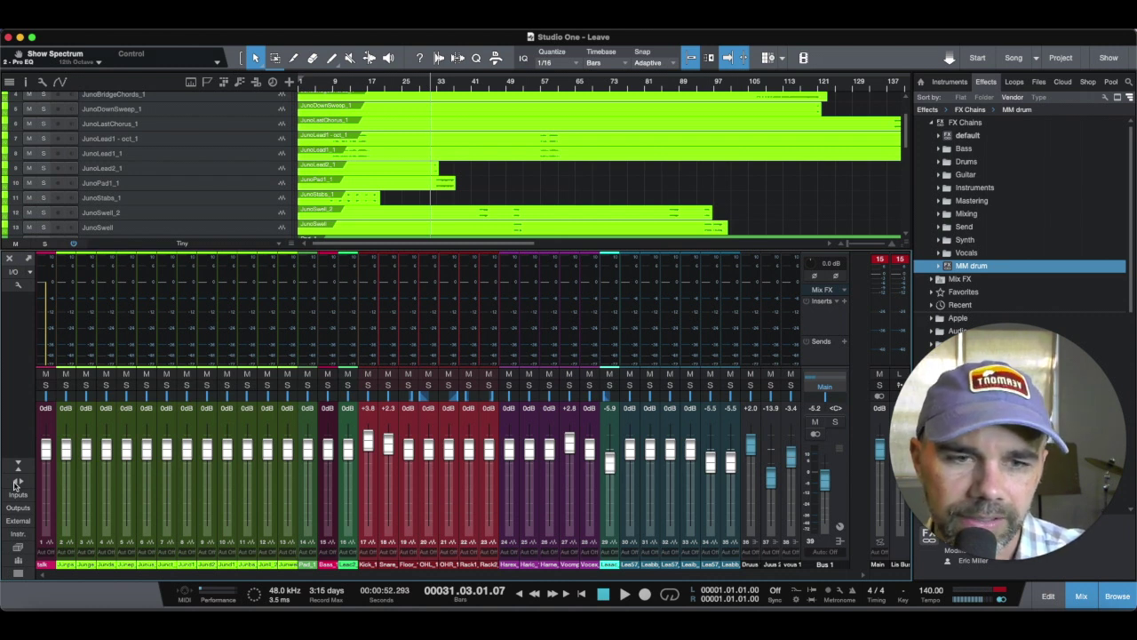
{"action": "left_click", "coordinate": [17, 481]}
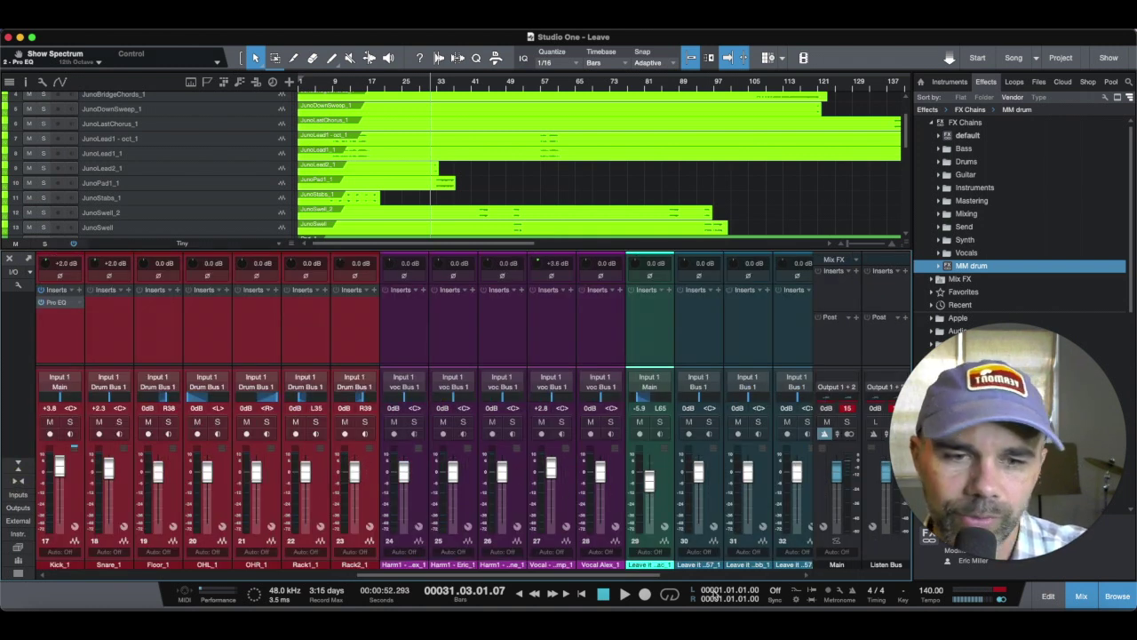
Select the guitar channels 30 to 35 in the console and examine the option to add a bus for them.
{"action": "left_click", "coordinate": [742, 578]}
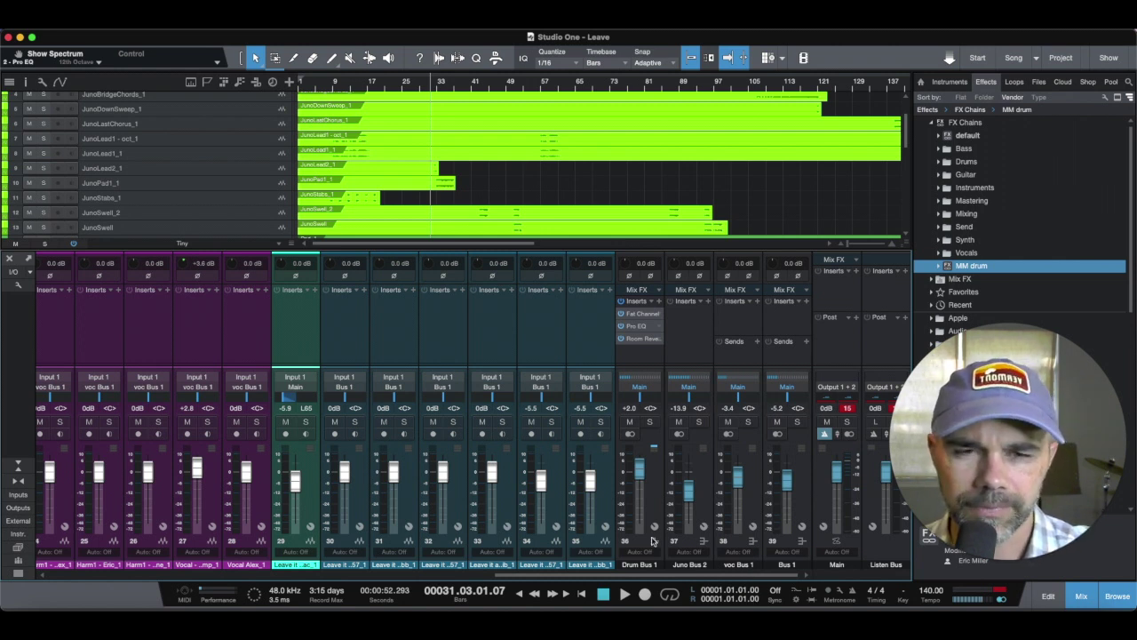
{"action": "left_click", "coordinate": [590, 341]}
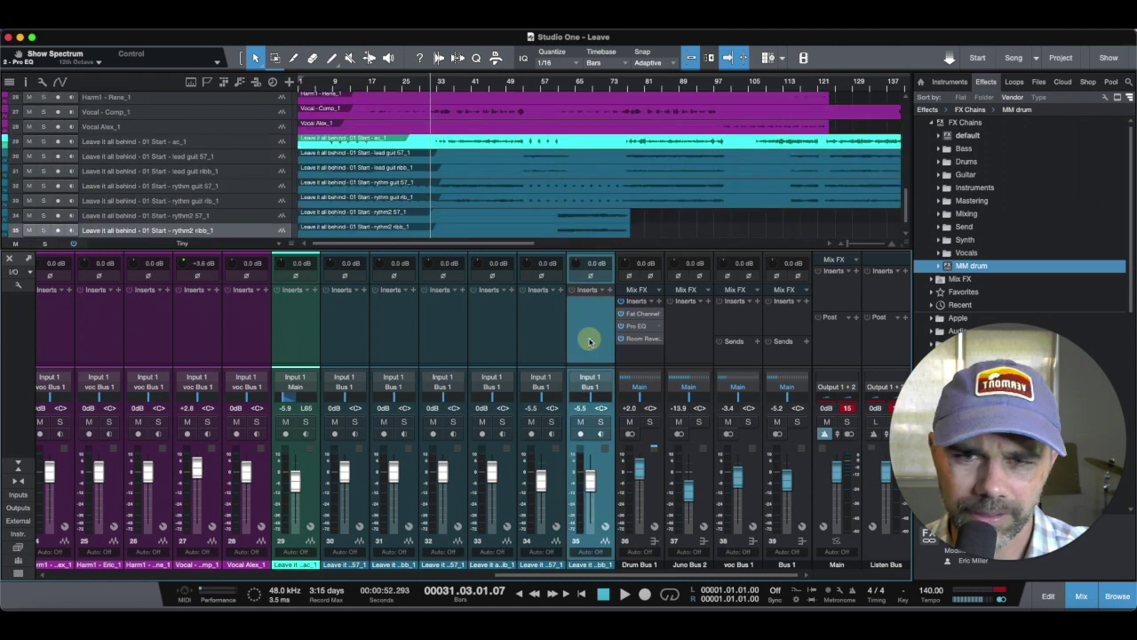
{"action": "left_click", "coordinate": [350, 334], "text": "shift"}
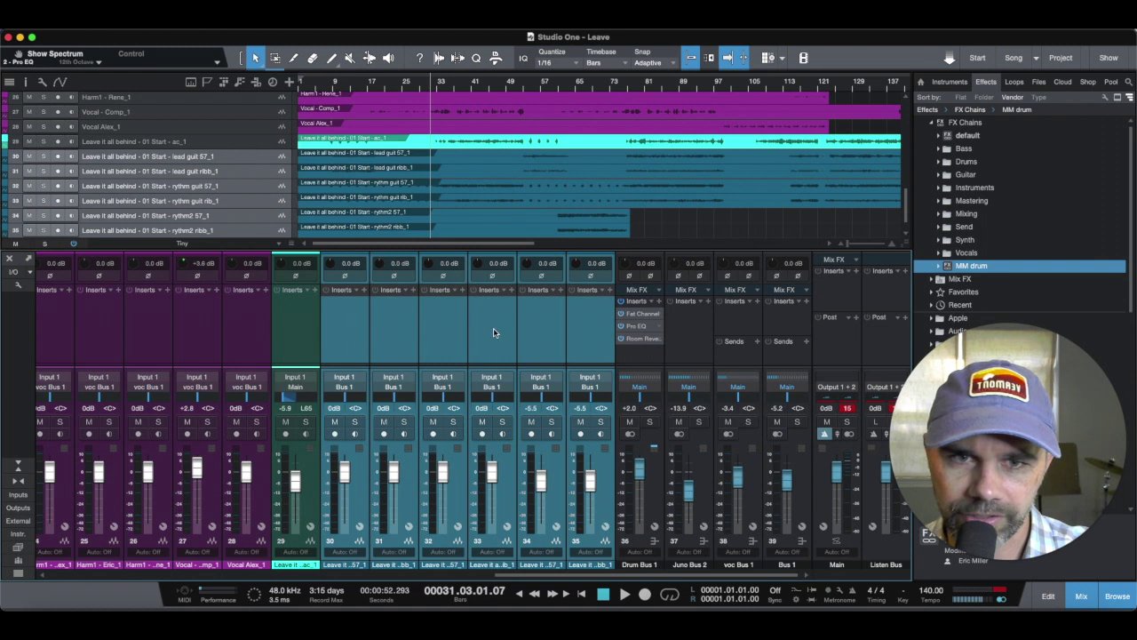
{"action": "right_click", "coordinate": [586, 331]}
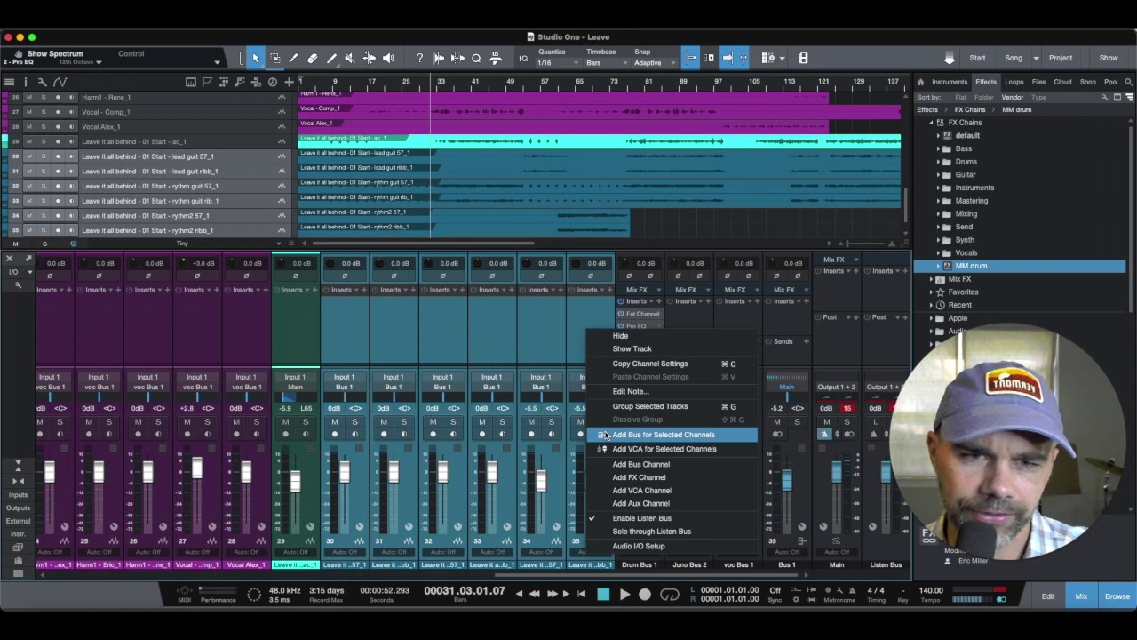
{"action": "left_click", "coordinate": [568, 340]}
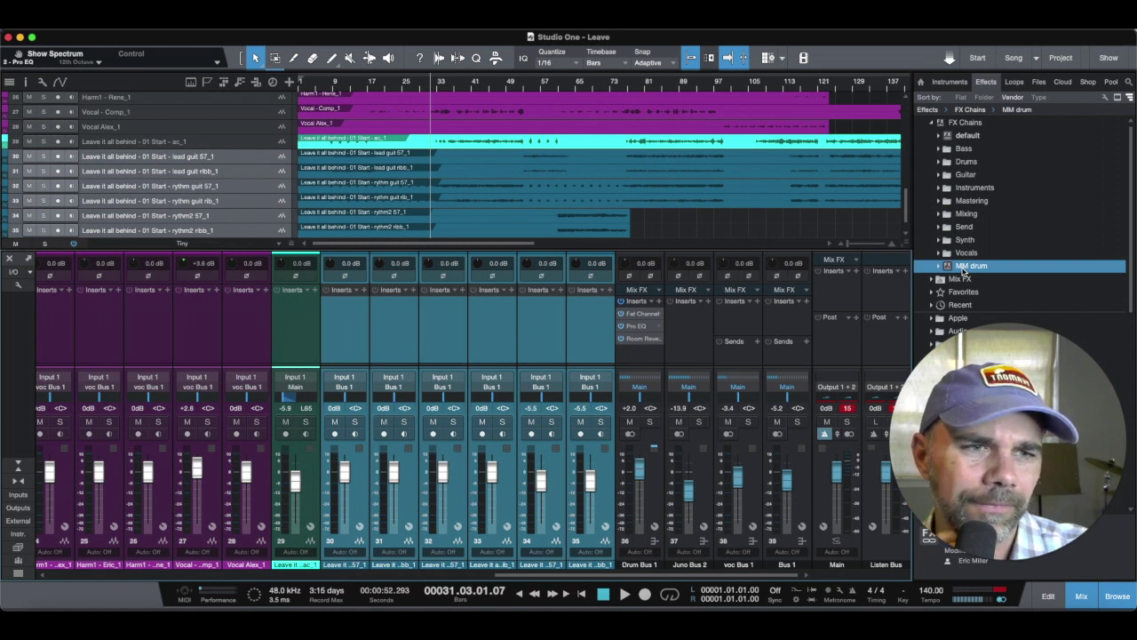
{"action": "left_click_drag", "start_coordinate": [964, 271], "coordinate": [1001, 273]}
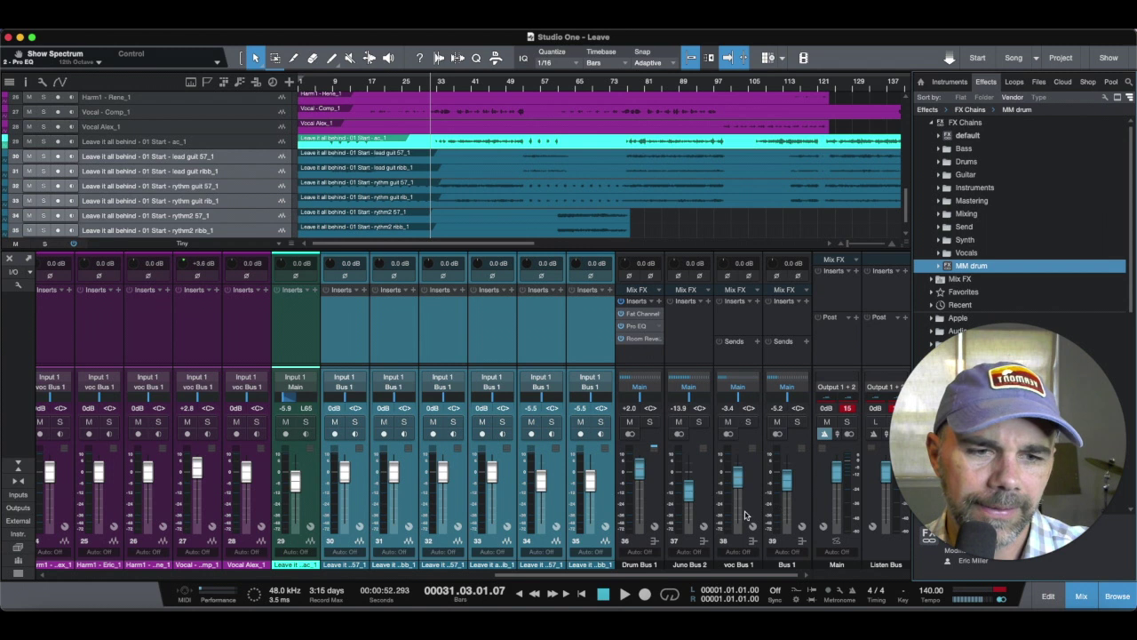
Play the song and solo Drum Bus 1, Juno Bus 2 and Bus 1 one at a time, clearing each solo.
{"action": "key", "text": "space"}
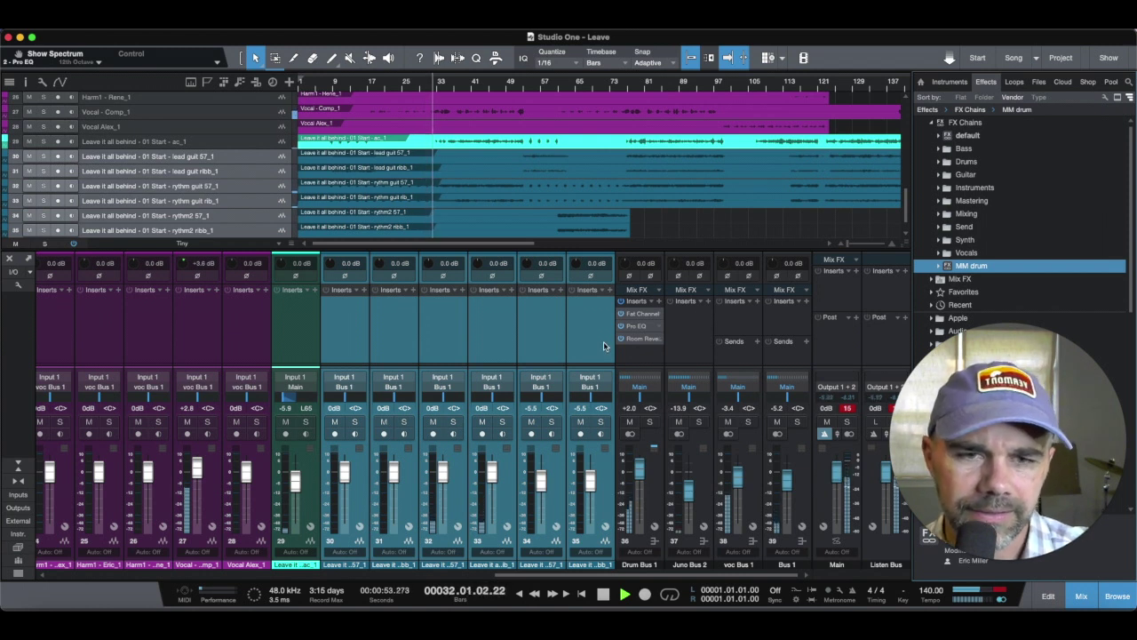
{"action": "left_click", "coordinate": [649, 424]}
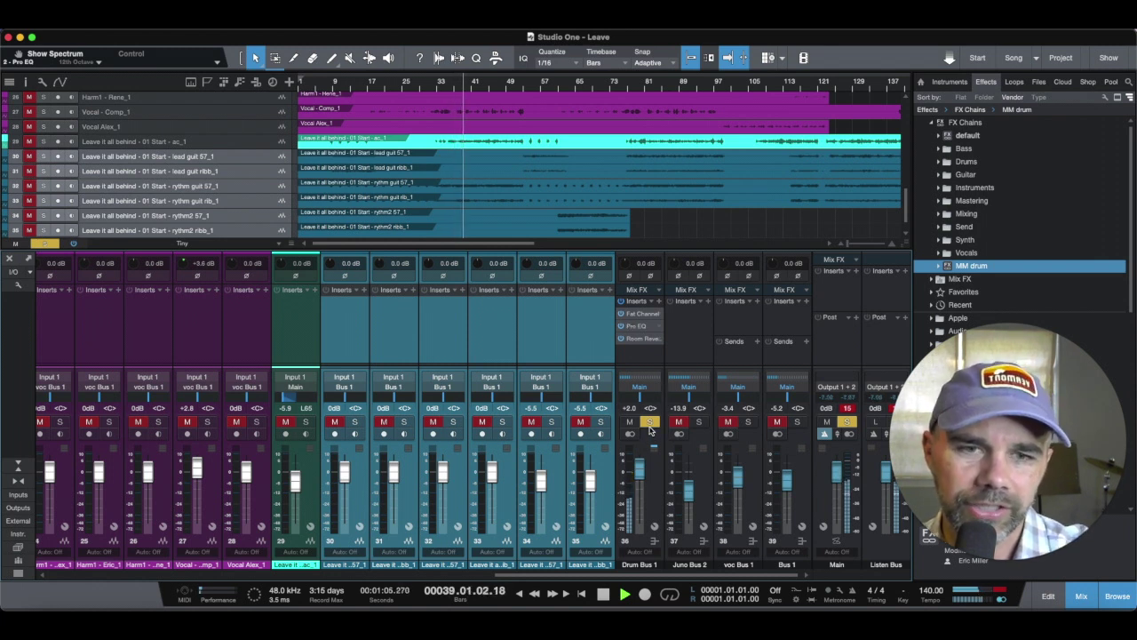
{"action": "left_click", "coordinate": [650, 421]}
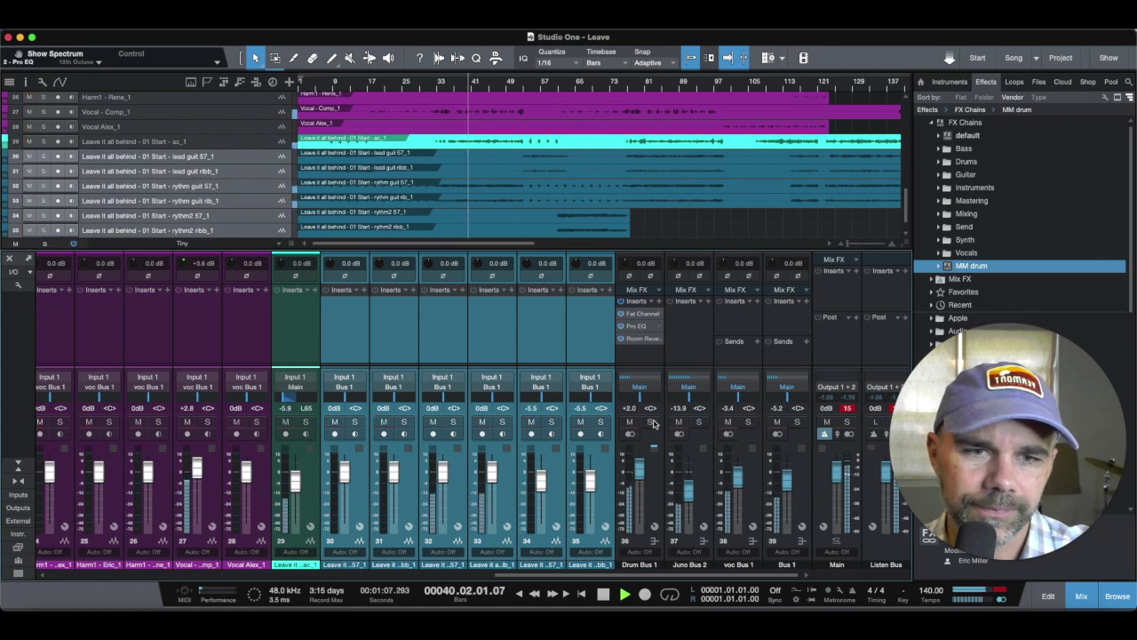
{"action": "left_click", "coordinate": [700, 422]}
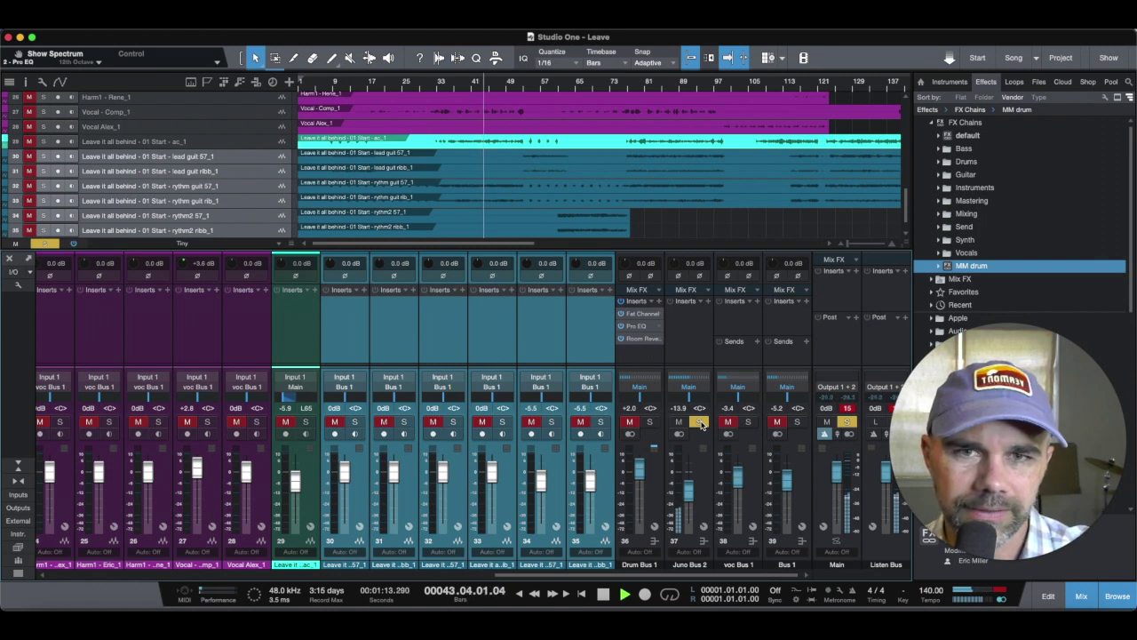
{"action": "left_click", "coordinate": [700, 421]}
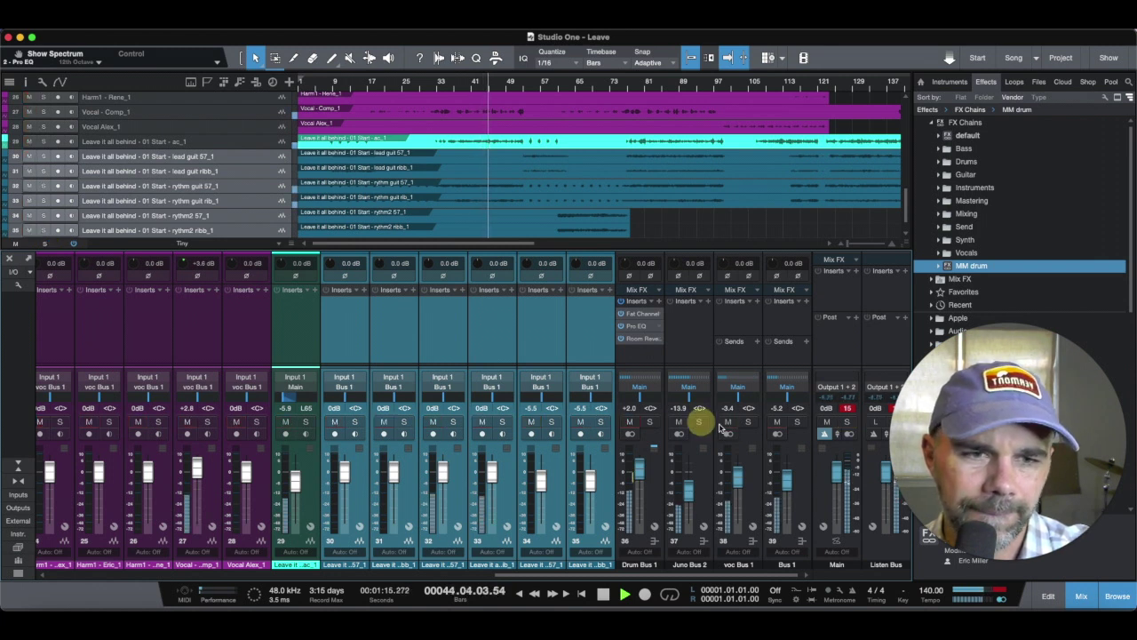
{"action": "left_click", "coordinate": [799, 422]}
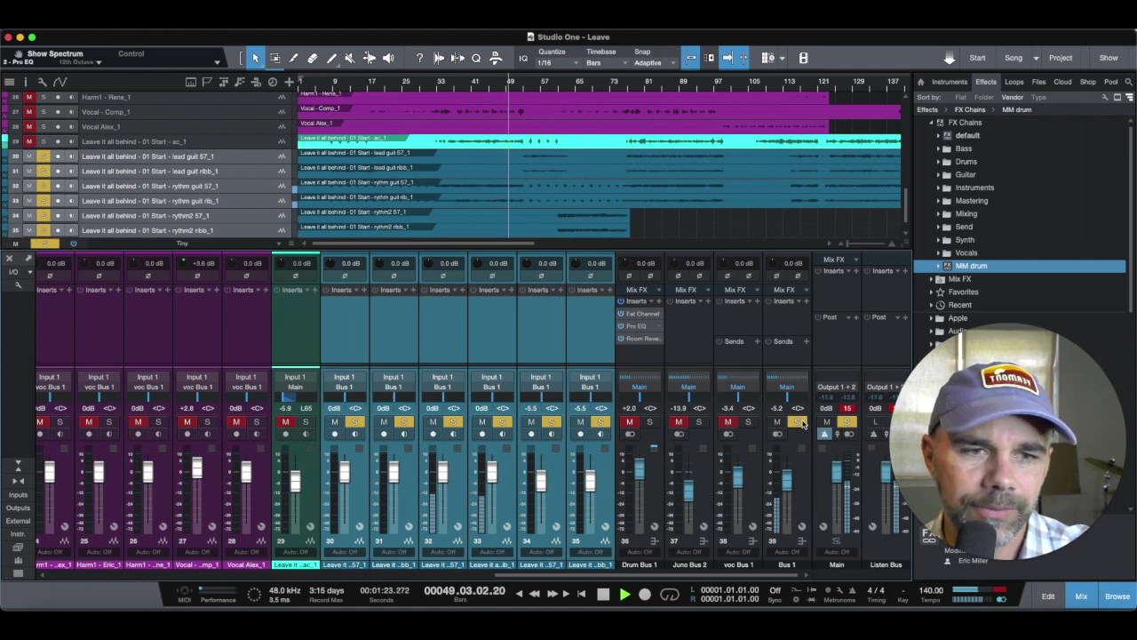
{"action": "left_click", "coordinate": [798, 421]}
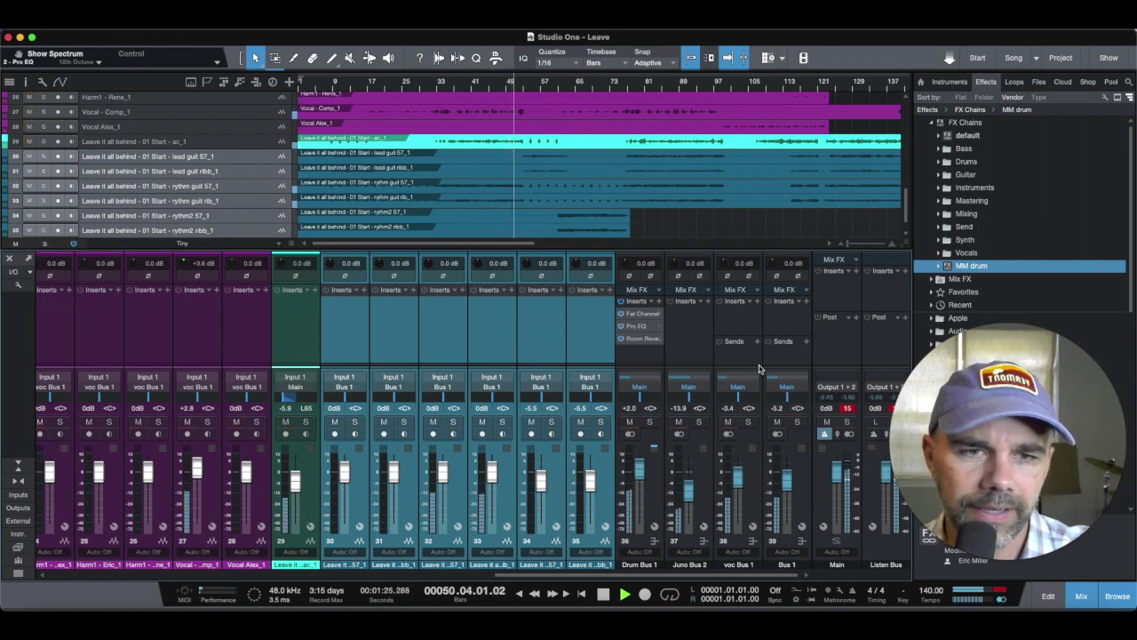